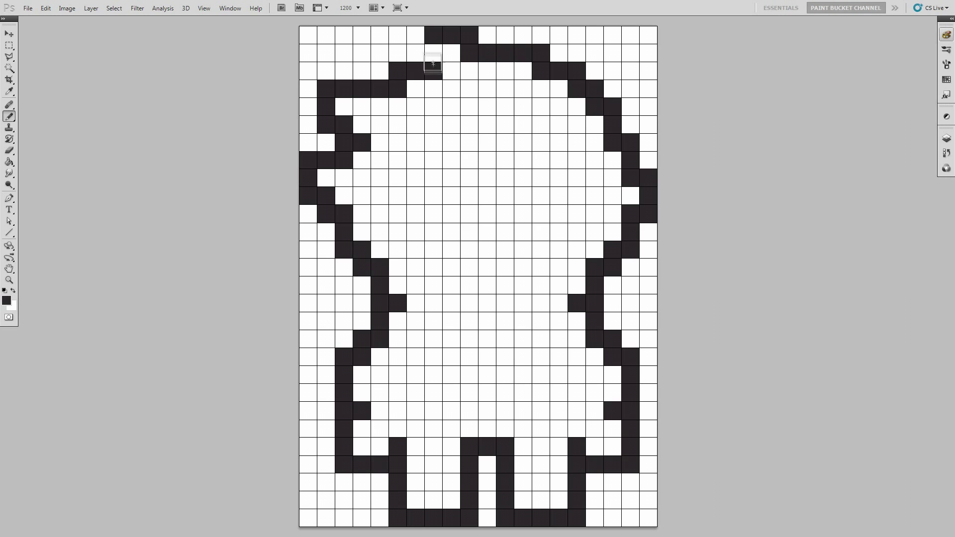
- Fill the character's hair with brown #6f3412 and paint two vertical two-pixel eyes in the same colour
click(7, 303)
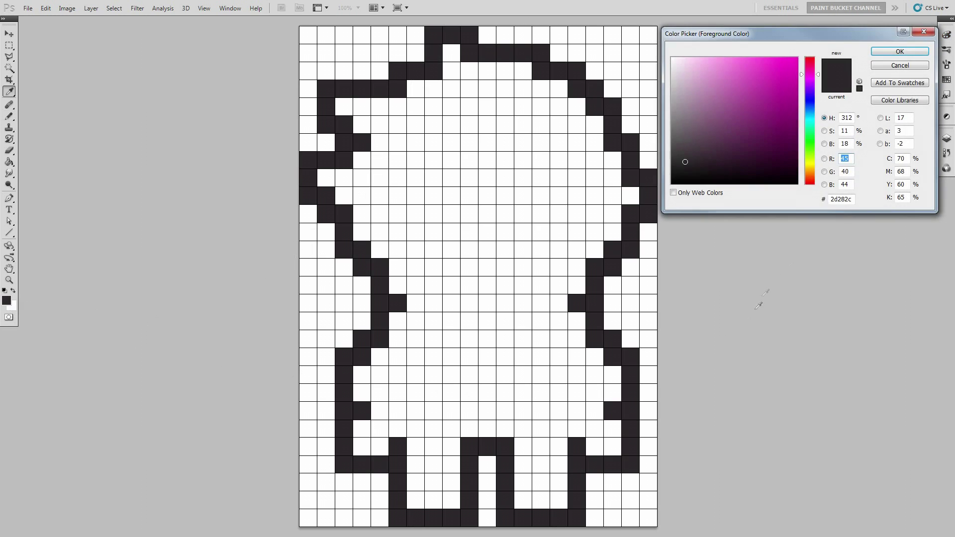
click(851, 200)
text(6f)
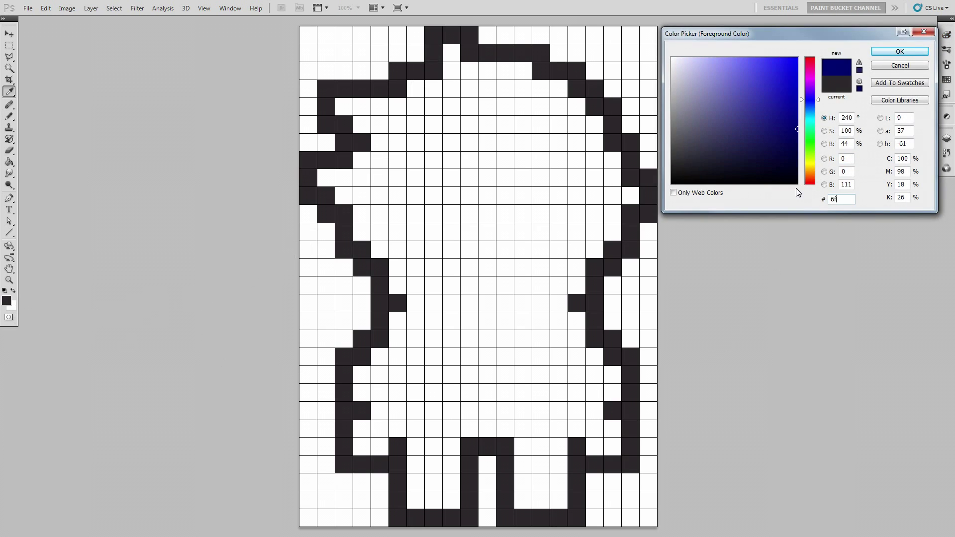
text(3412)
click(899, 51)
key(b)
mouse_move(455, 64)
mouse_down()
mouse_move(522, 71)
mouse_move(558, 88)
mouse_move(415, 90)
mouse_up()
mouse_move(344, 107)
mouse_down()
mouse_move(578, 108)
mouse_move(589, 127)
mouse_move(363, 125)
mouse_move(386, 143)
mouse_move(575, 142)
mouse_move(611, 159)
mouse_move(375, 160)
mouse_move(324, 177)
mouse_move(614, 180)
mouse_move(628, 194)
mouse_move(585, 195)
mouse_move(612, 231)
mouse_move(567, 230)
mouse_up()
click(488, 199)
mouse_move(398, 198)
mouse_down()
mouse_move(361, 200)
mouse_move(359, 209)
mouse_move(380, 215)
mouse_move(363, 227)
mouse_move(378, 233)
mouse_up()
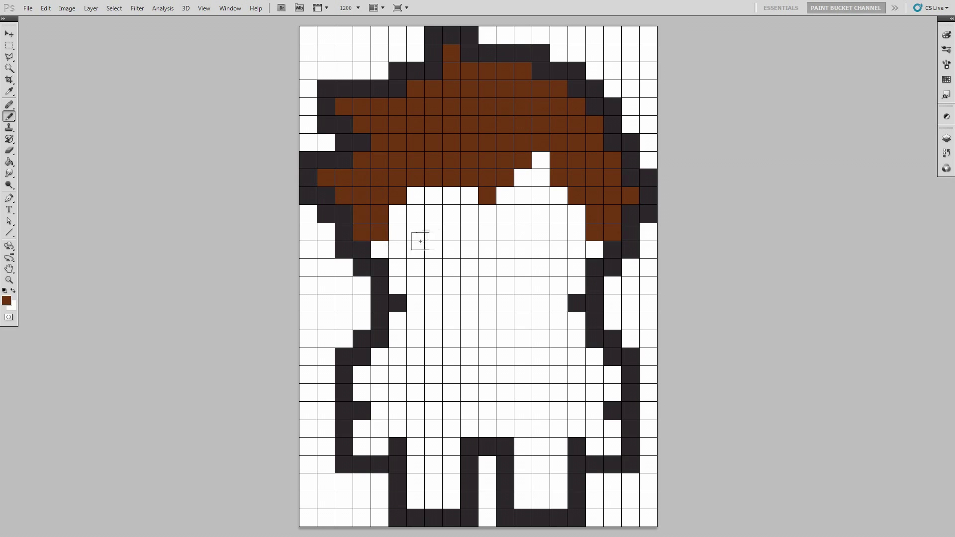
drag(449, 230, 451, 249)
drag(522, 230, 524, 249)
- Set the foreground colour to #ffd094 and paint the forehead gap in the hair and the right ear pixel
click(6, 301)
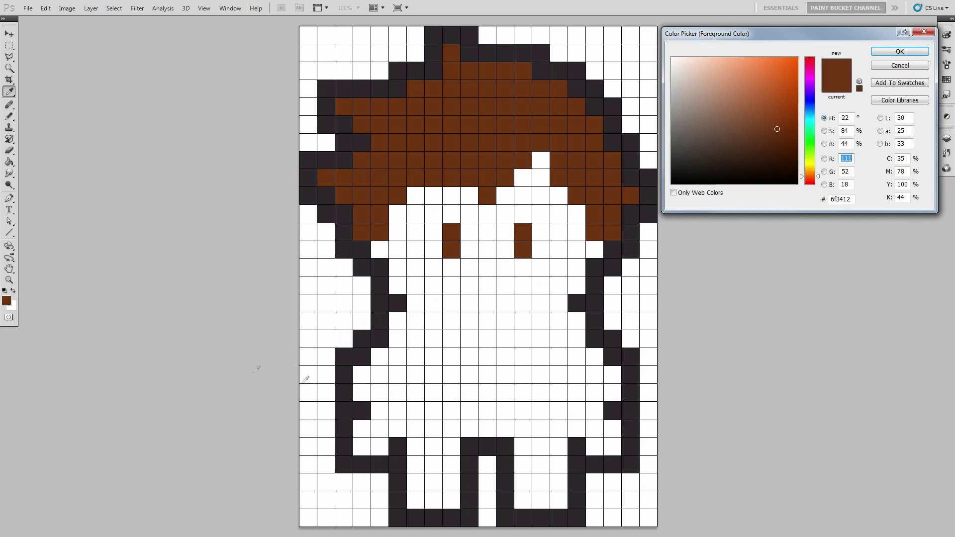
text(f)
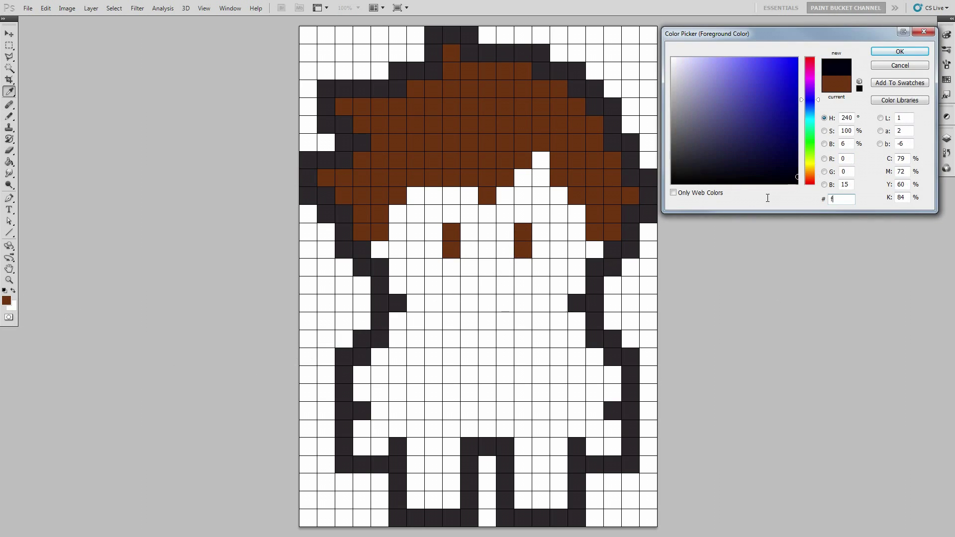
text(fd094)
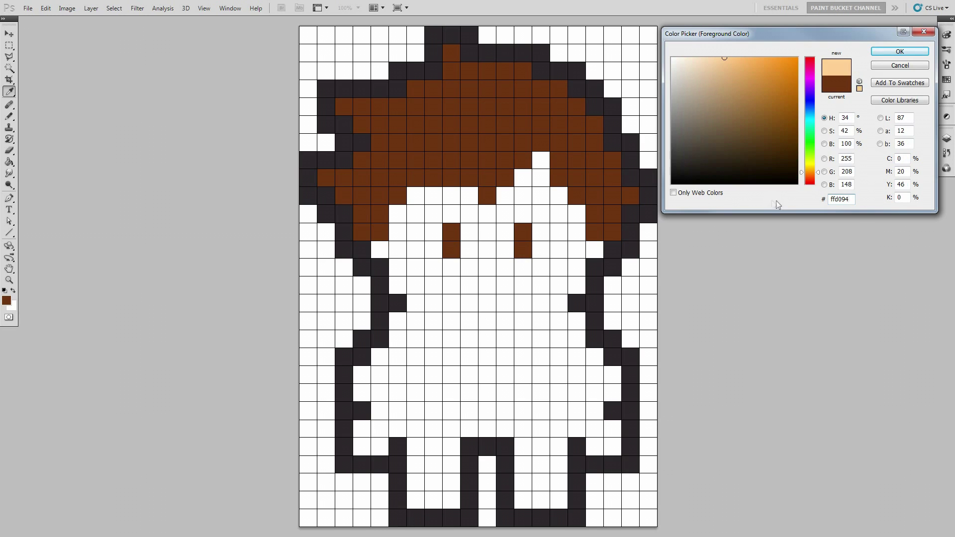
click(877, 58)
click(541, 160)
click(528, 179)
click(541, 179)
click(595, 249)
- Paint the right half of the cheek, mouth area, jaw and chin in the skin tone
click(576, 285)
click(559, 303)
click(542, 305)
click(540, 320)
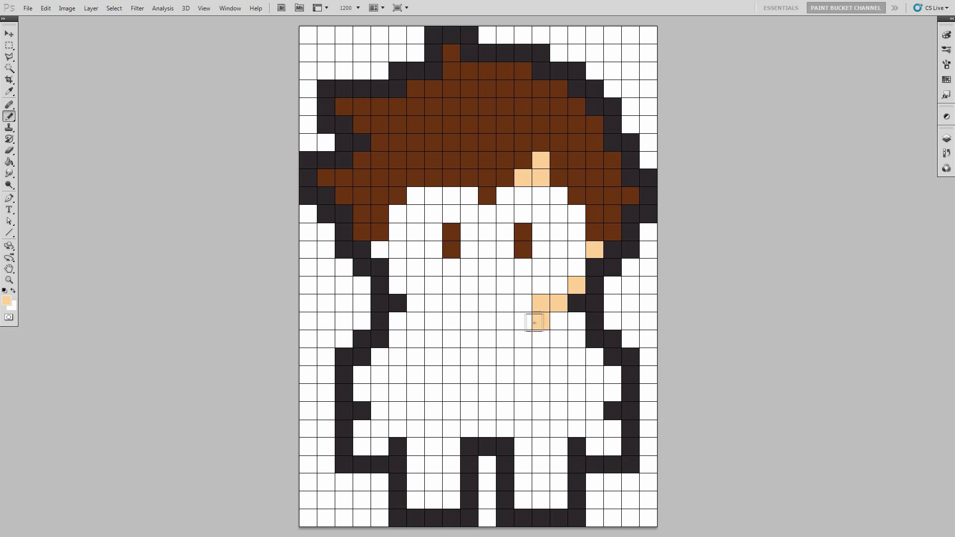
click(504, 304)
click(505, 321)
click(487, 321)
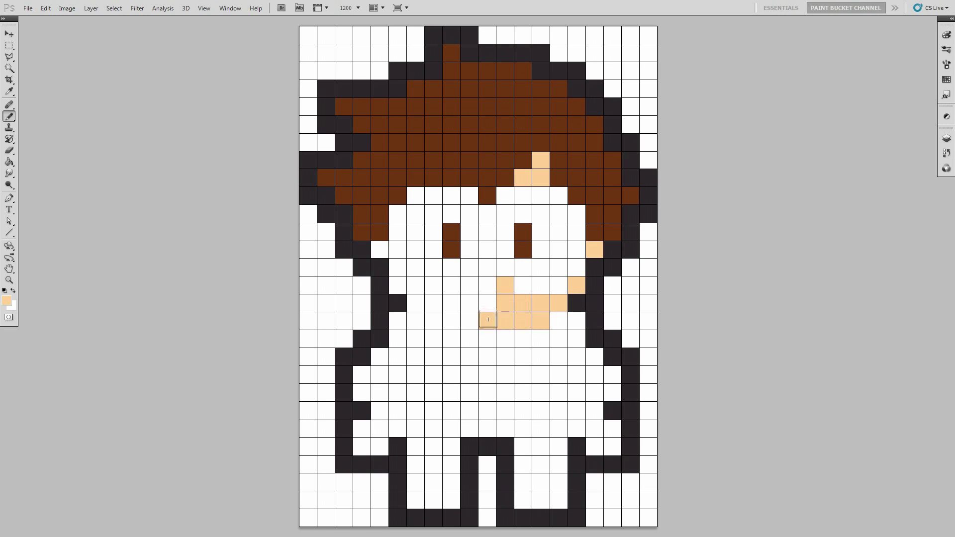
- Complete the left half of the mouth area, jaw and chin plus the left ear pixel in the skin tone
click(468, 288)
click(469, 303)
click(468, 321)
click(451, 320)
click(451, 304)
click(434, 303)
click(433, 321)
click(415, 302)
click(391, 283)
click(379, 250)
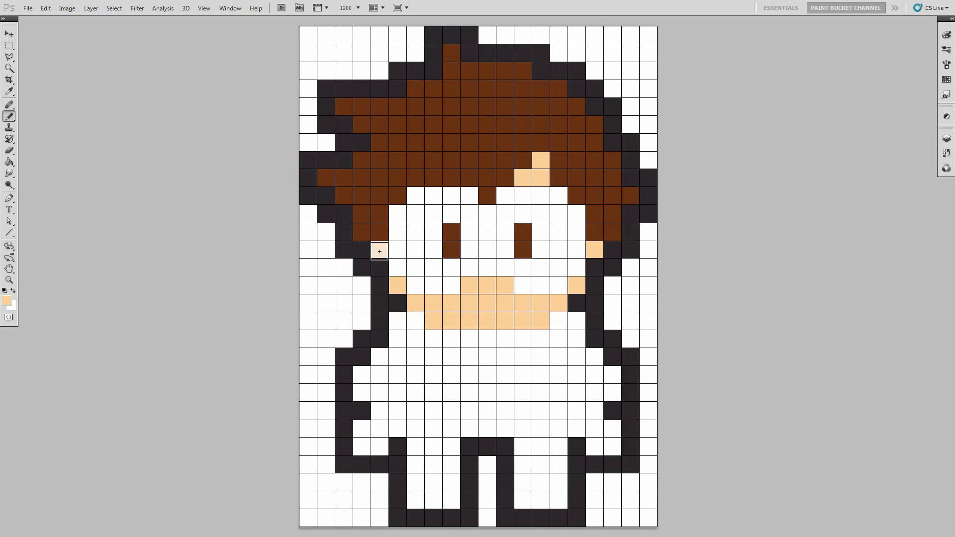
- Set the foreground colour to #fcf0e8 and paint the outer goggle frame around the eyes
click(7, 302)
text(fcf0)
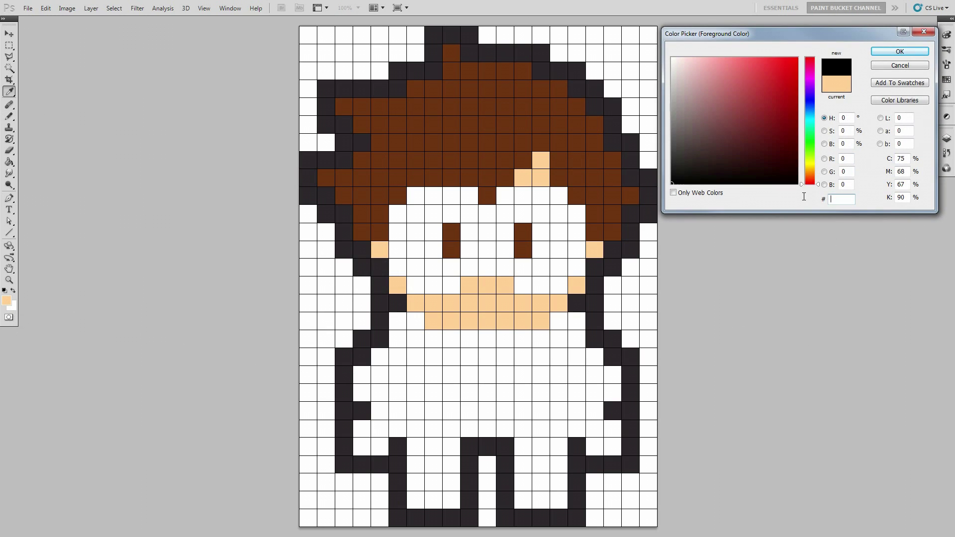
text(e8)
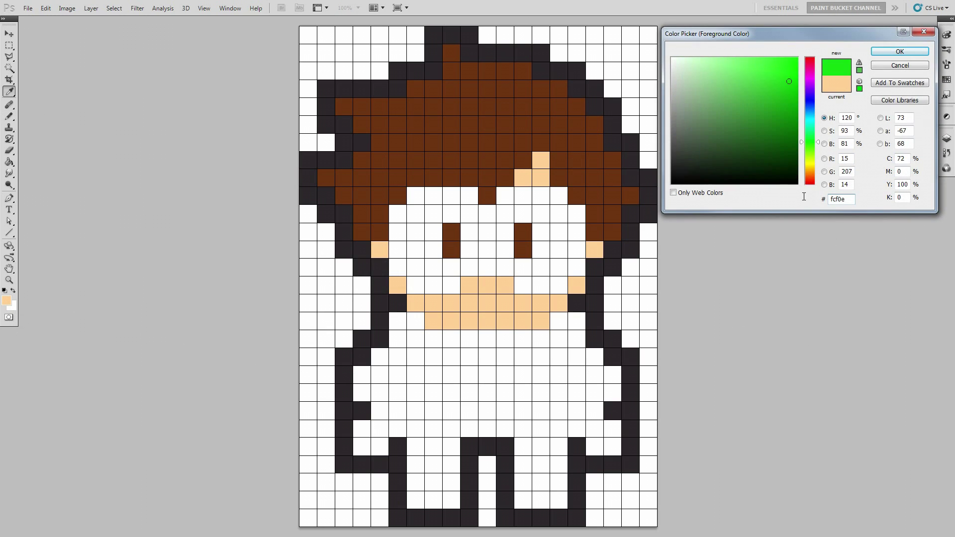
click(881, 53)
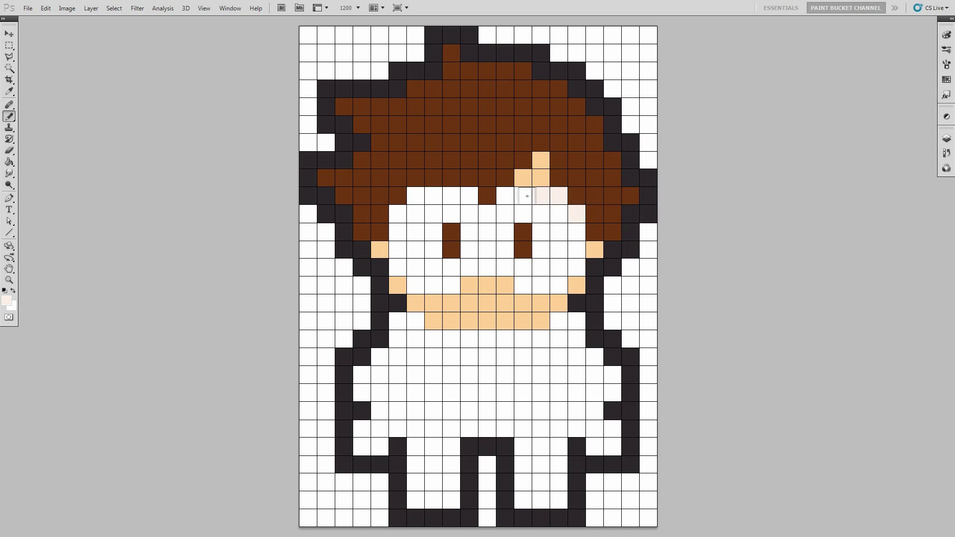
click(507, 194)
click(470, 195)
click(454, 195)
click(414, 196)
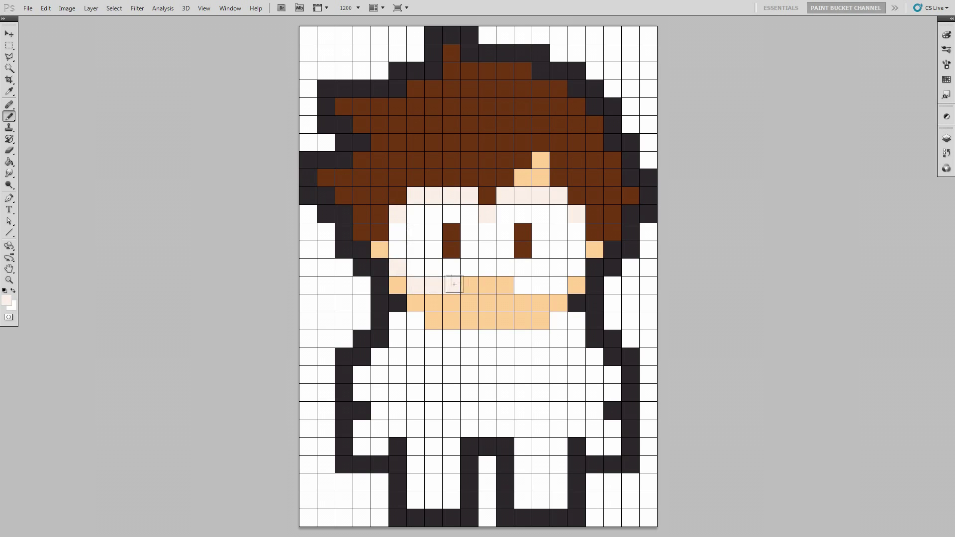
click(522, 286)
click(559, 286)
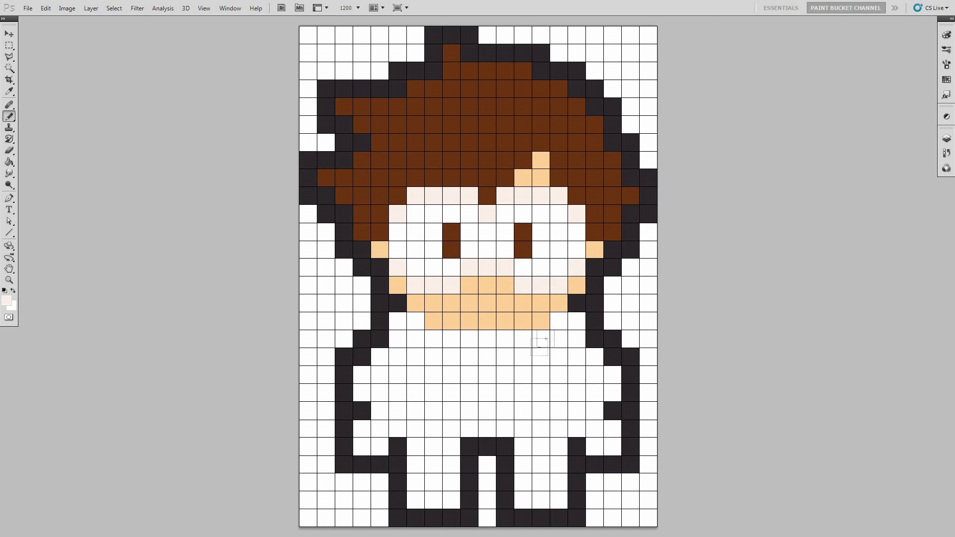
- Set the foreground colour to #945d36 and paint the upper row of both goggle lenses and the pixel below each eye
click(6, 300)
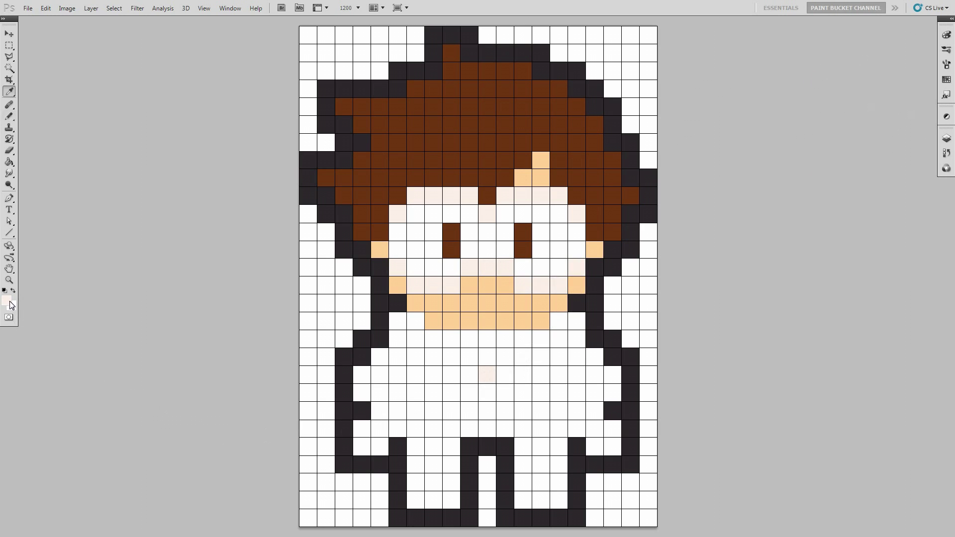
text(9)
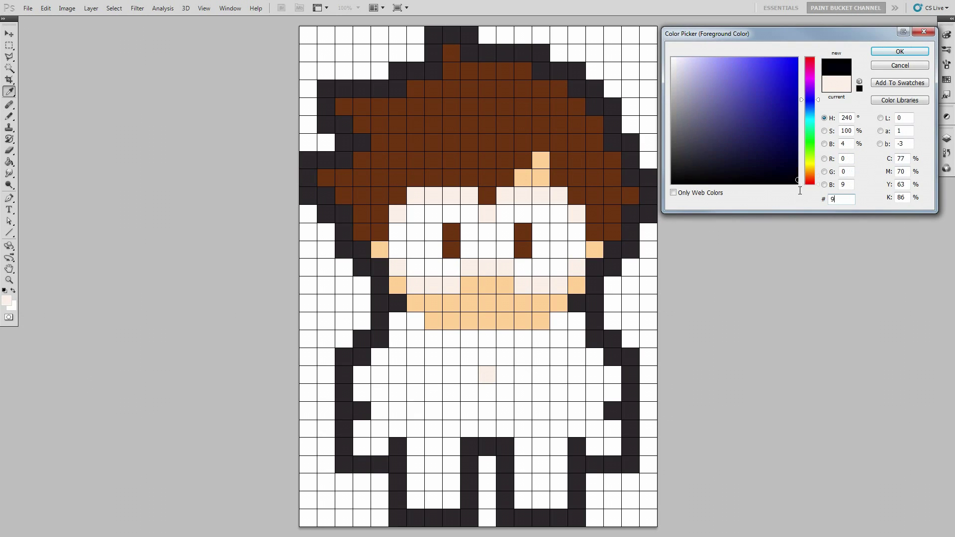
text(45d36)
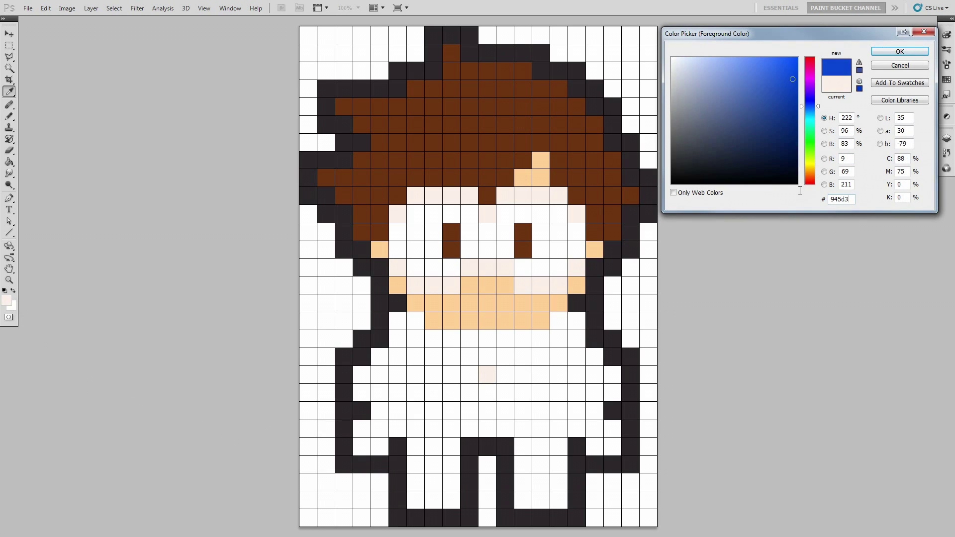
click(885, 55)
drag(559, 214, 416, 216)
click(452, 267)
click(523, 267)
- Paint the brown collar, jacket edge, chest and cuff pixels on the right side of the torso
click(558, 321)
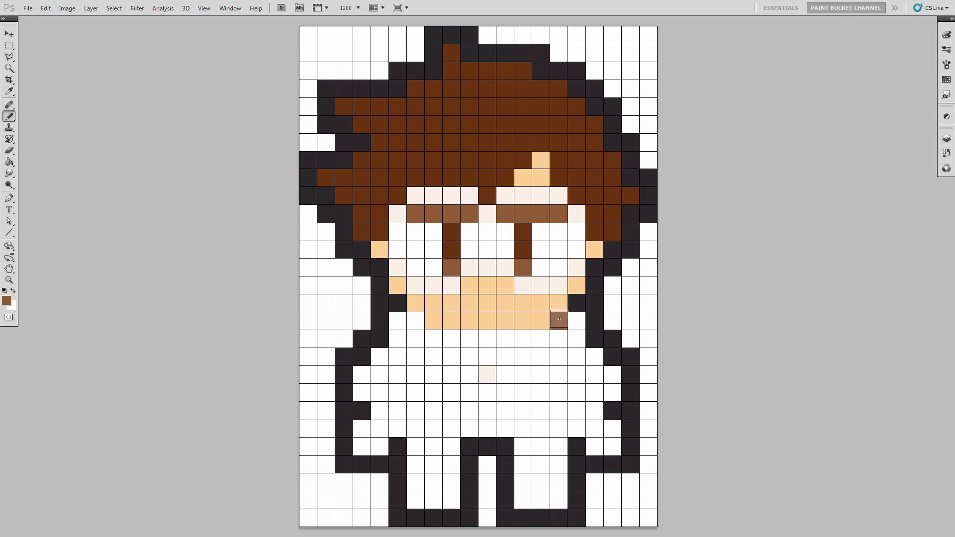
click(577, 357)
click(577, 375)
click(578, 428)
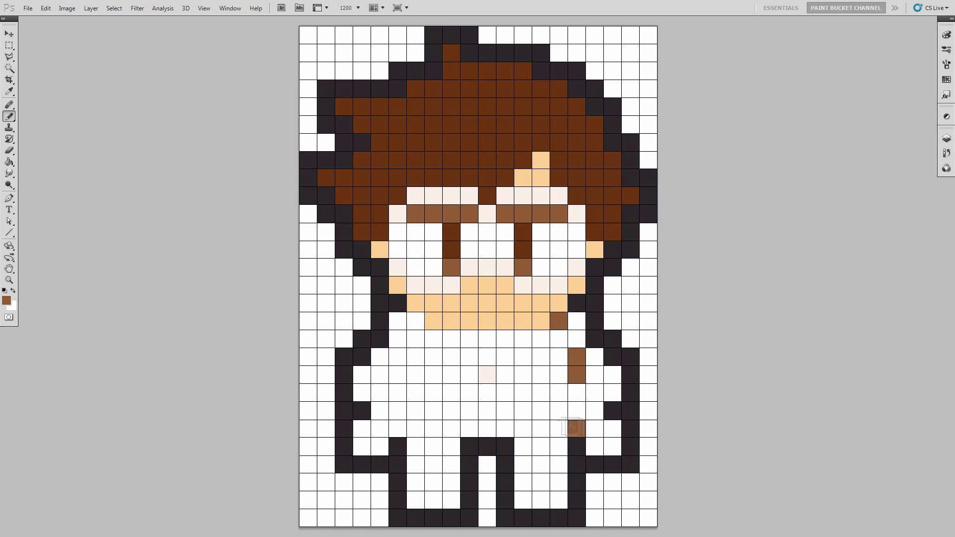
click(544, 393)
click(540, 357)
click(523, 339)
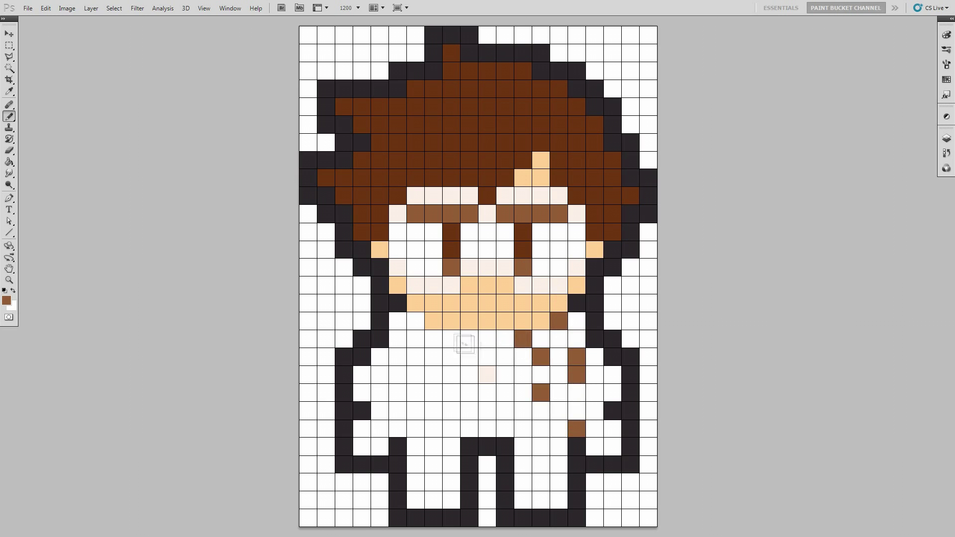
- Mirror the brown collar, chest, jacket edge and cuff pixels onto the left side of the torso
click(446, 340)
click(433, 357)
click(433, 393)
click(395, 426)
click(397, 376)
click(397, 357)
click(416, 321)
- Fill the remaining goggle lens area with orange #f88606 and paint an orange band across each lower leg
click(7, 301)
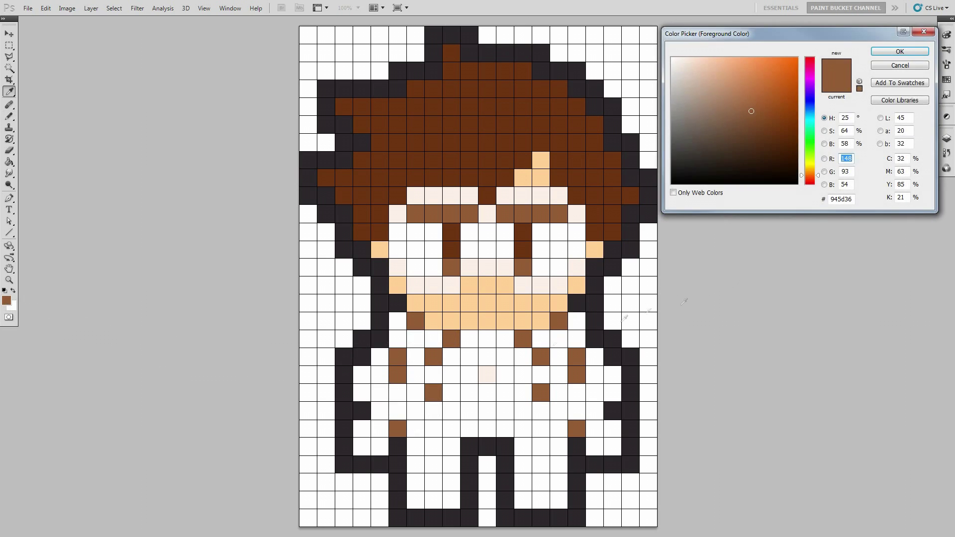
double_click(851, 199)
text(f8)
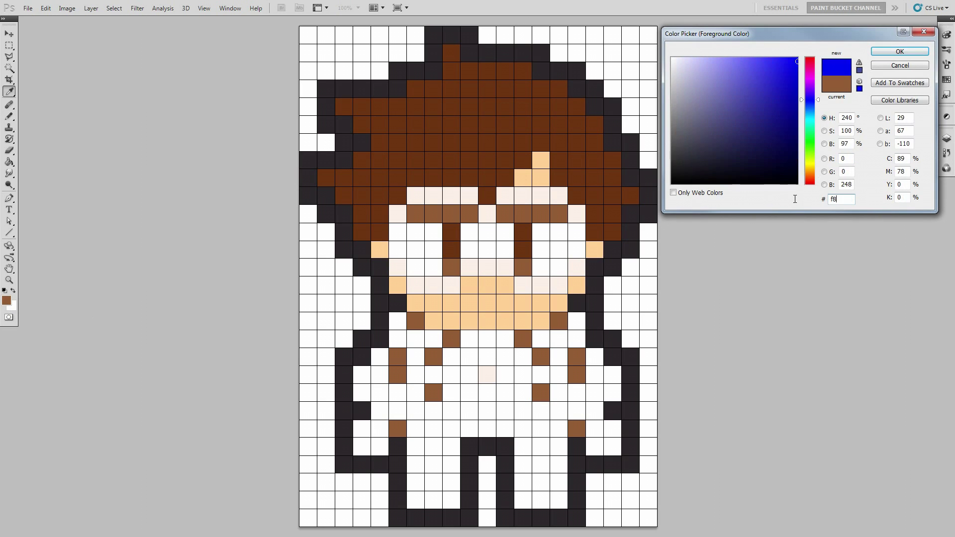
text(8606)
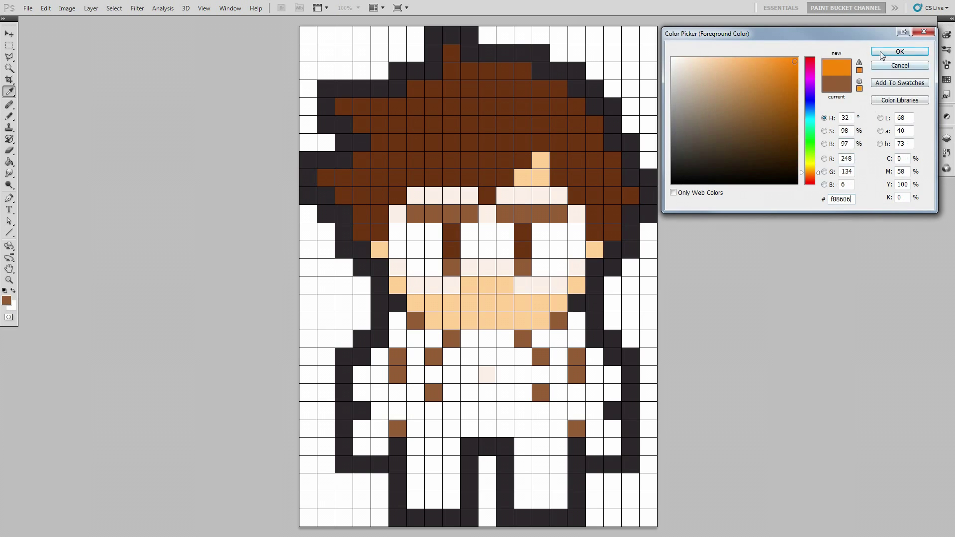
click(880, 52)
mouse_move(559, 232)
mouse_down()
mouse_move(558, 269)
mouse_move(546, 270)
mouse_move(541, 232)
mouse_move(505, 232)
mouse_move(506, 249)
mouse_move(495, 251)
mouse_move(487, 232)
mouse_move(471, 232)
mouse_move(470, 250)
mouse_move(436, 235)
mouse_move(435, 266)
mouse_move(415, 250)
mouse_up()
click(433, 232)
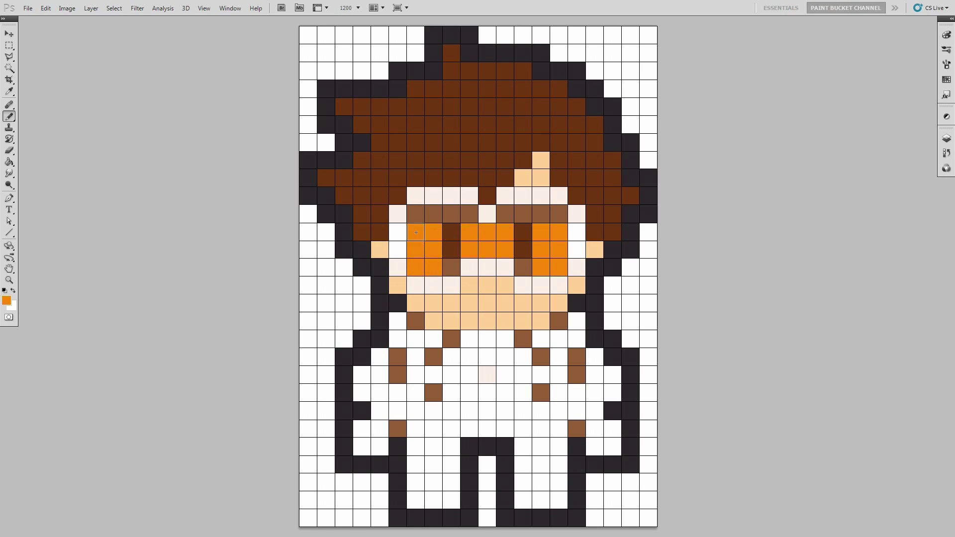
drag(558, 482, 522, 483)
drag(452, 482, 431, 482)
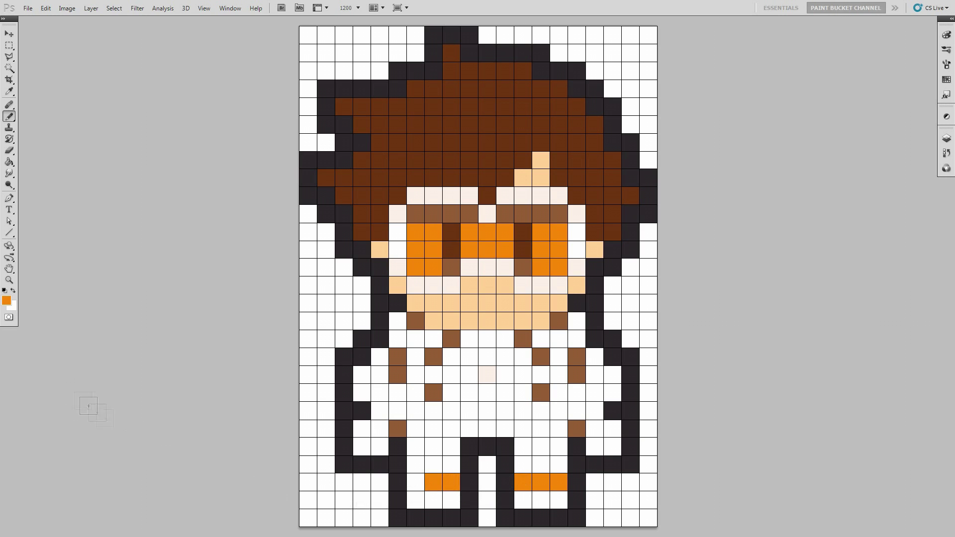
- Set the foreground colour to #543934 and paint the right goggle side, the right jacket strap, glove and belt pixels
click(7, 302)
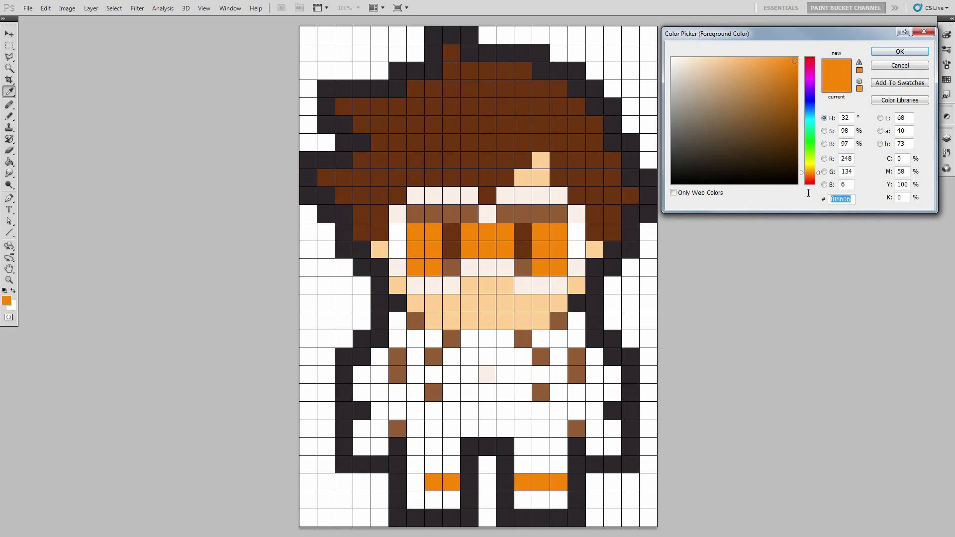
text(005439)
text(34)
key(Return)
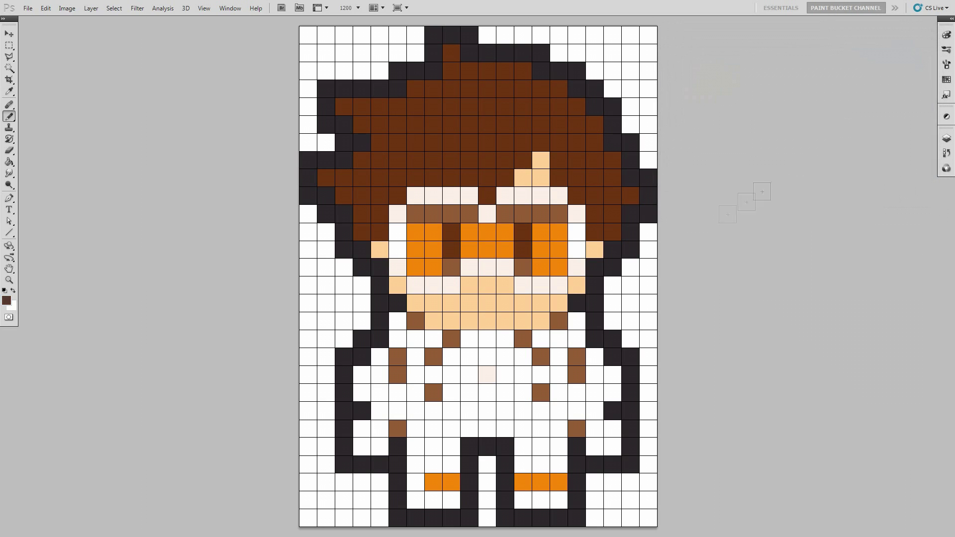
click(577, 232)
click(577, 250)
click(541, 339)
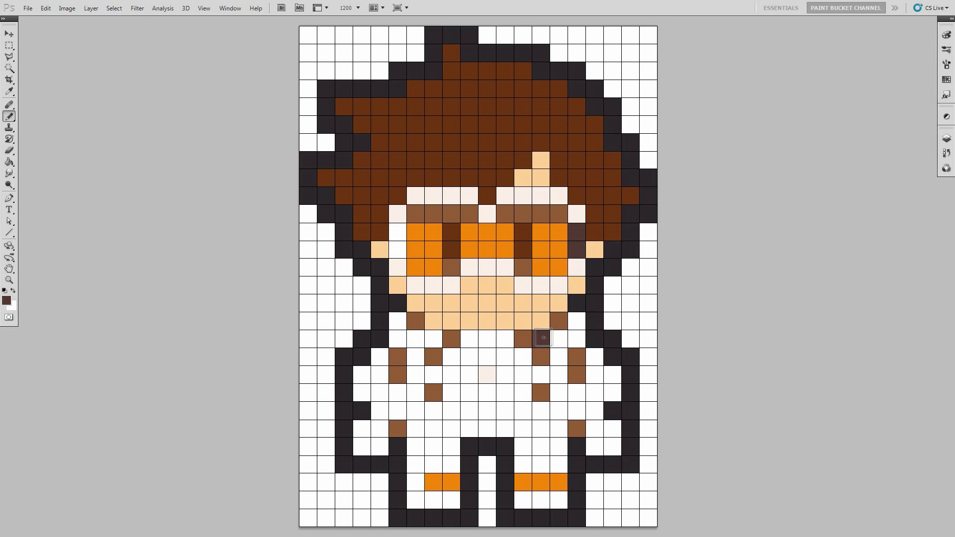
mouse_move(576, 338)
mouse_down()
mouse_move(558, 356)
mouse_move(560, 399)
mouse_up()
click(594, 428)
click(595, 446)
click(540, 428)
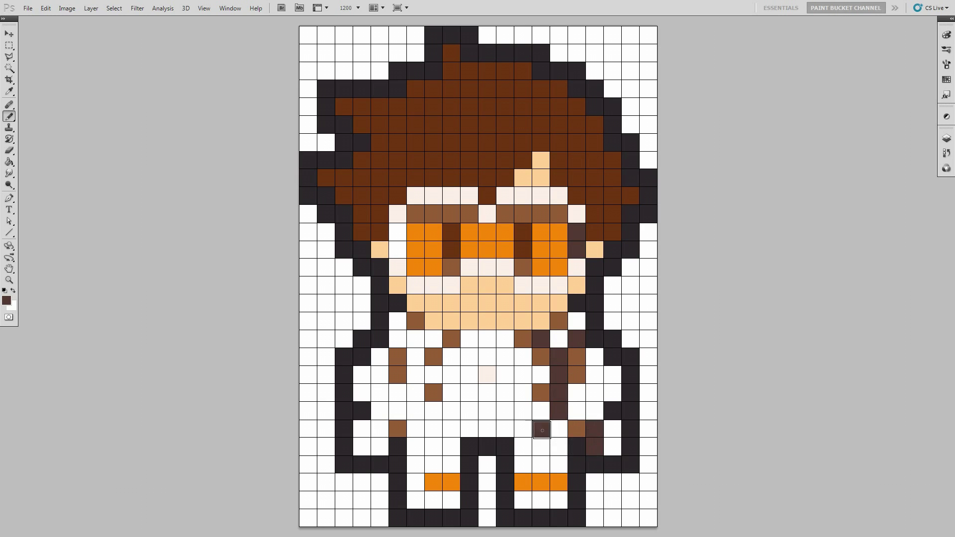
click(524, 429)
- Paint the left goggle side, jacket strap, belt, glove and leg detail pixels in the same dark brown
drag(398, 233, 398, 250)
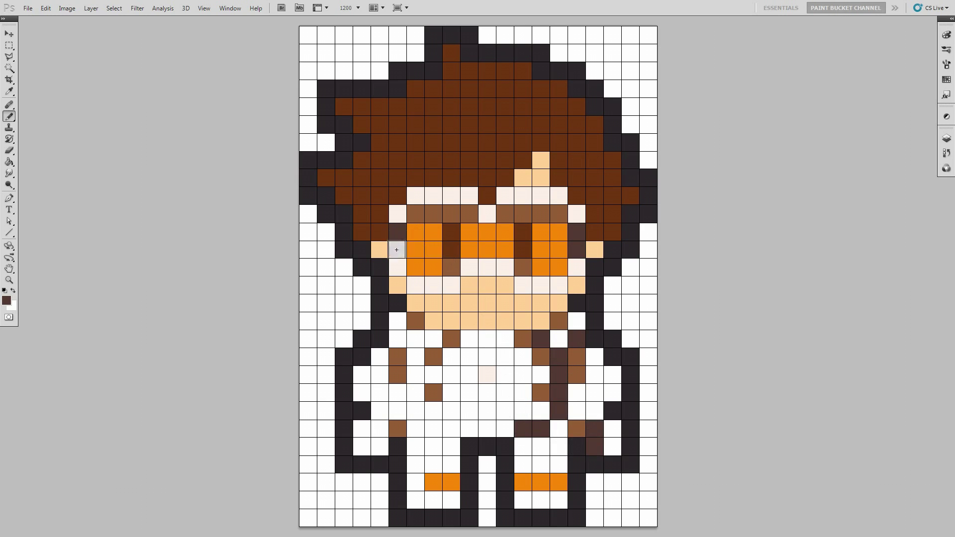
click(398, 339)
mouse_move(433, 340)
mouse_down()
mouse_move(415, 357)
mouse_move(416, 395)
mouse_up()
click(417, 408)
drag(433, 428, 450, 428)
click(415, 446)
click(415, 482)
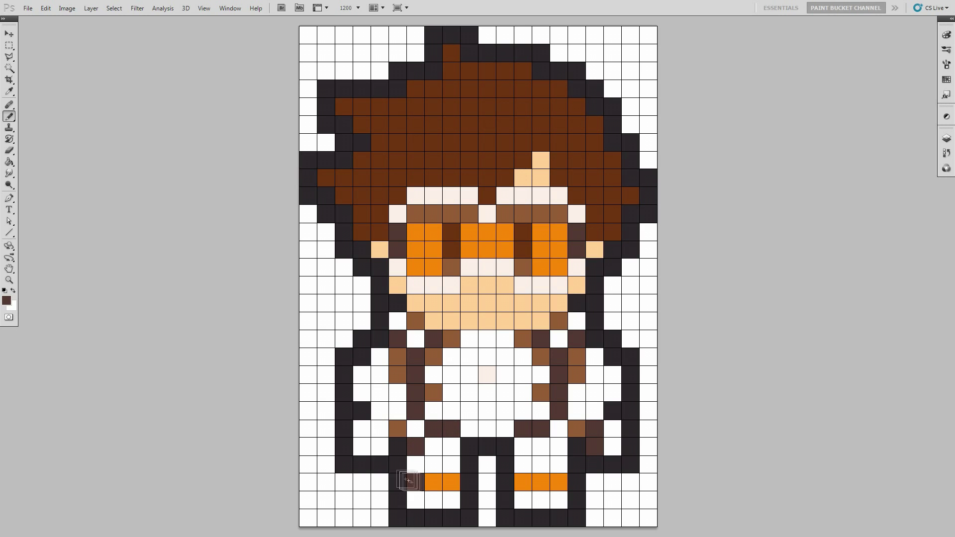
drag(380, 446, 380, 428)
- Set the foreground colour to #f6edd3 and paint the cream collar and chest pixels on the right side
click(6, 300)
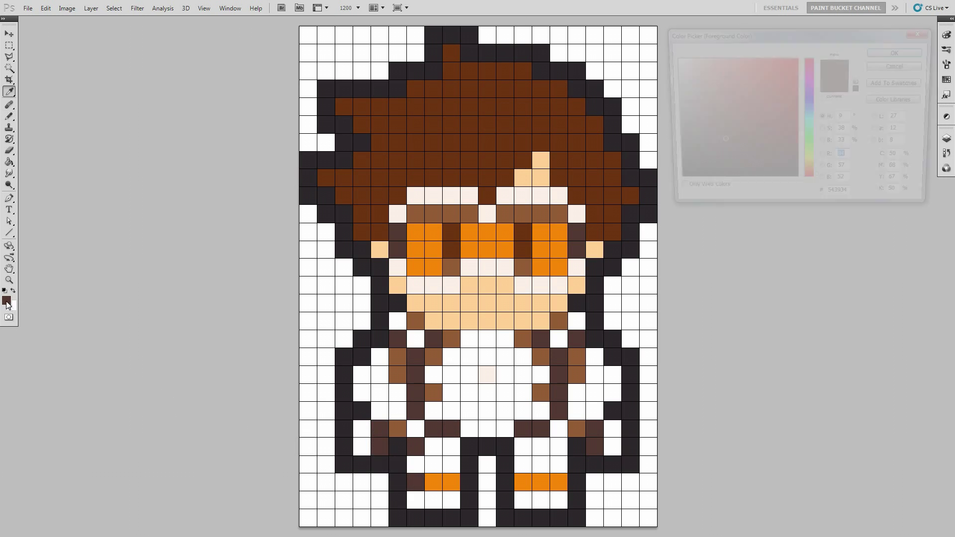
click(855, 199)
text(f)
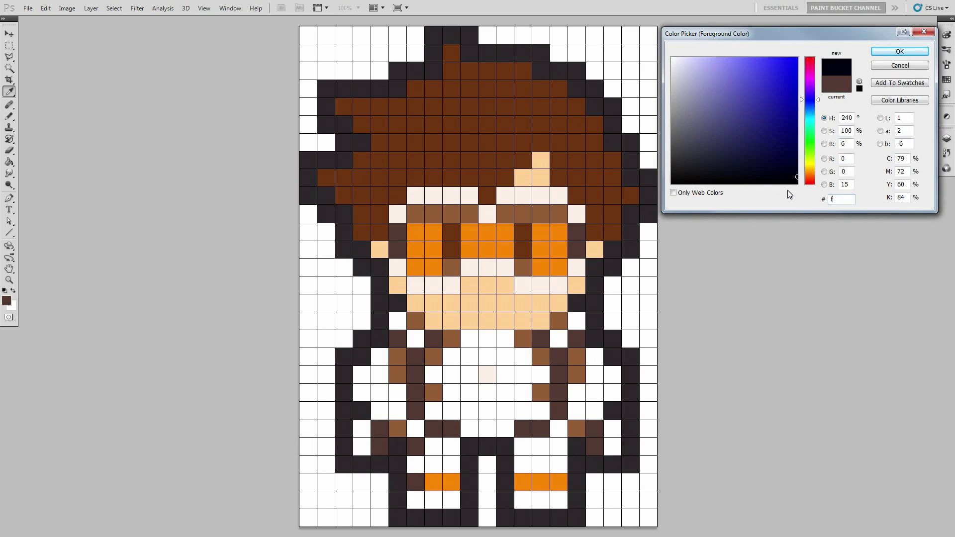
text(6edd5)
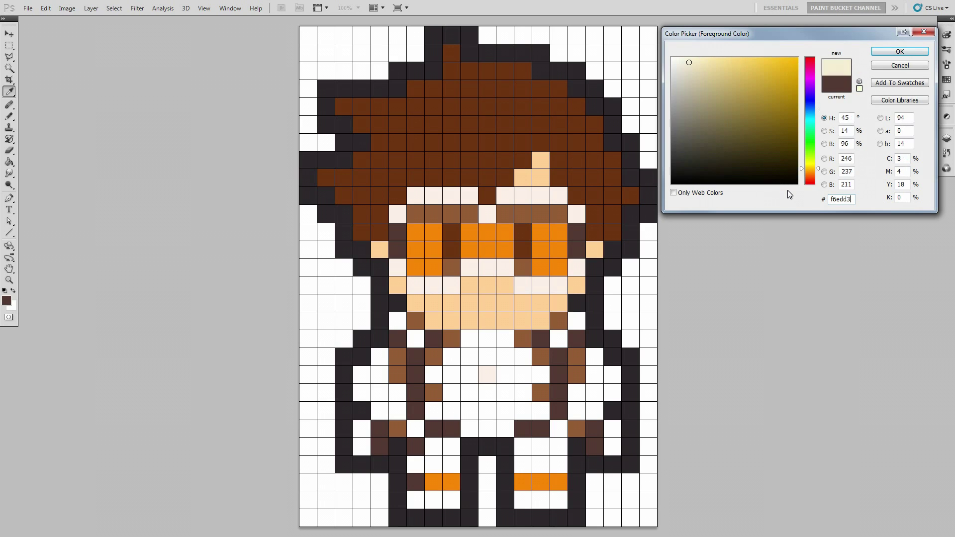
key(Return)
click(576, 321)
click(558, 339)
click(540, 374)
- Fill the right sleeve and the outer edge of the right hand with cream pixels
click(594, 374)
click(612, 374)
click(594, 392)
click(576, 392)
click(576, 411)
click(594, 411)
click(612, 428)
click(612, 446)
- Paint the matching cream collar, chest, sleeve and hand pixels on the left side
click(414, 335)
click(431, 374)
click(381, 375)
click(361, 375)
click(362, 393)
click(379, 392)
click(396, 395)
click(397, 410)
click(379, 410)
click(363, 445)
- Paint the bottom row of both shoes with cream pixels
click(415, 500)
click(433, 500)
click(457, 503)
click(522, 499)
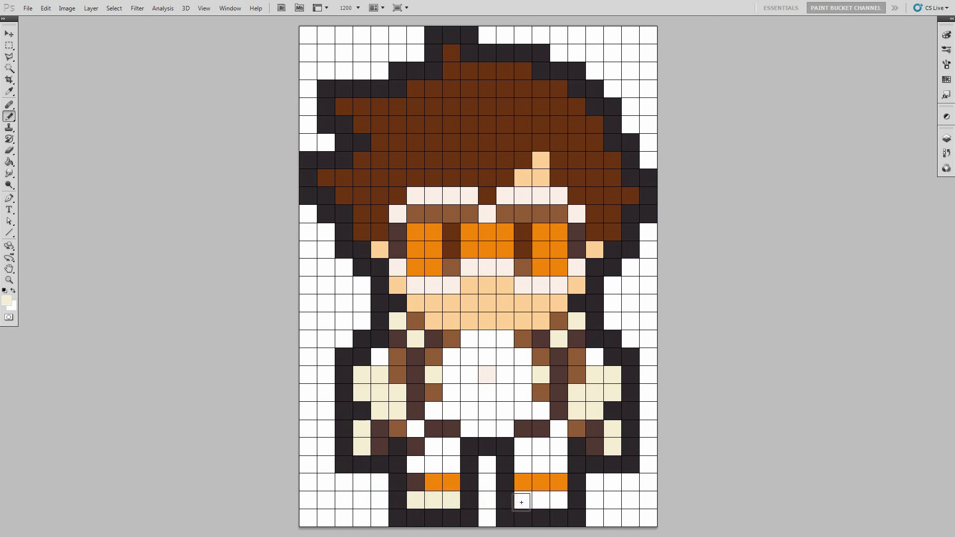
click(559, 500)
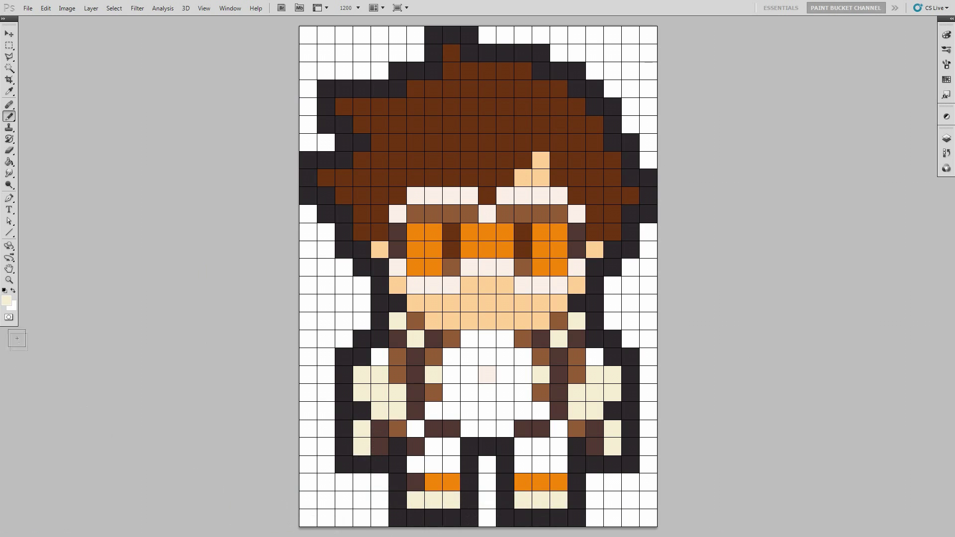
- Set the foreground colour to #33528c and paint both shoulder pixels and the four corner pixels of the chest emblem dark blue
click(6, 299)
text(33528)
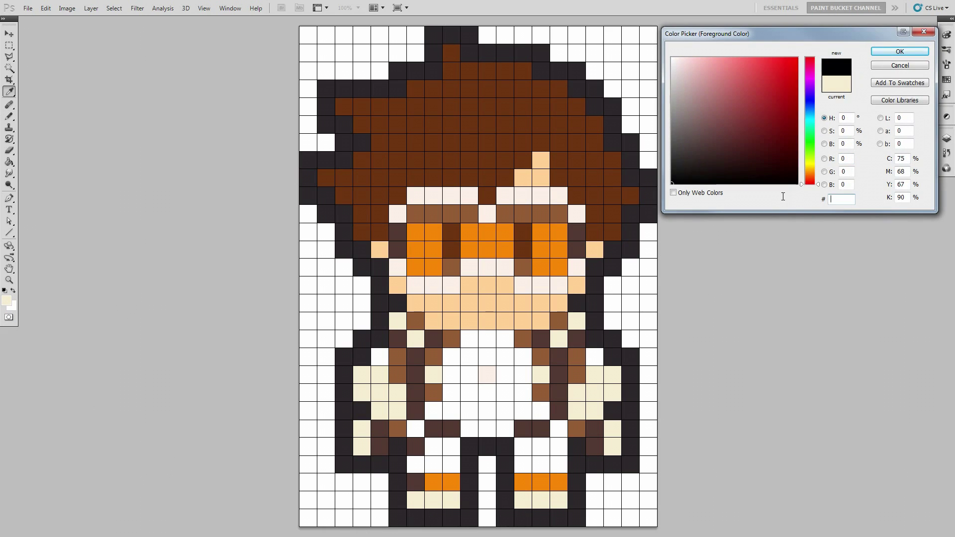
text(c)
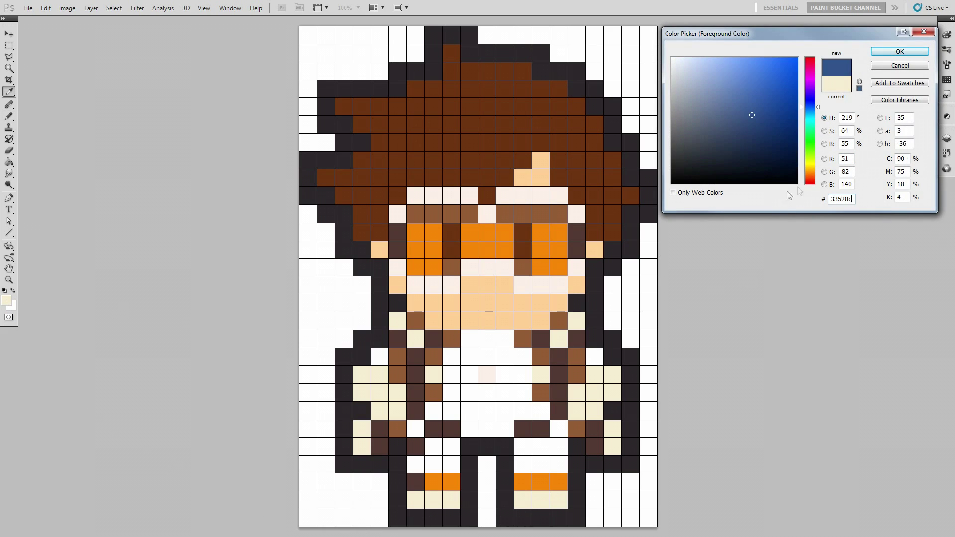
key(Return)
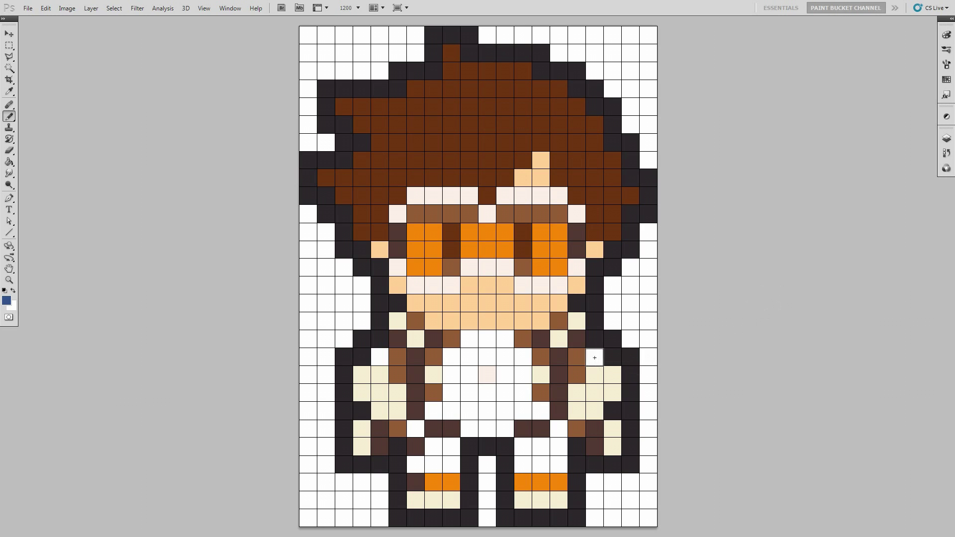
click(505, 357)
click(505, 392)
click(469, 393)
click(469, 356)
click(382, 357)
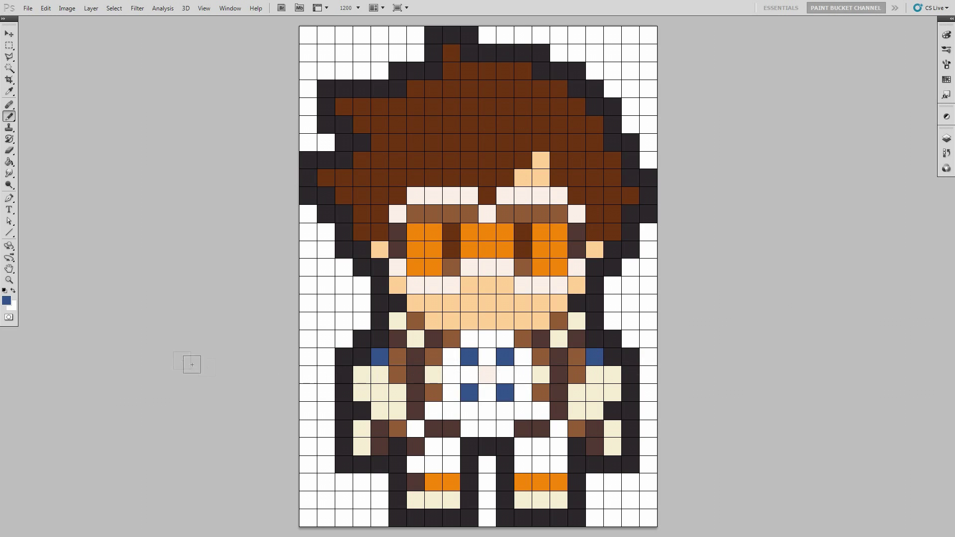
- Set the foreground colour to #6effff and paint the cyan ring around the chest emblem
click(7, 301)
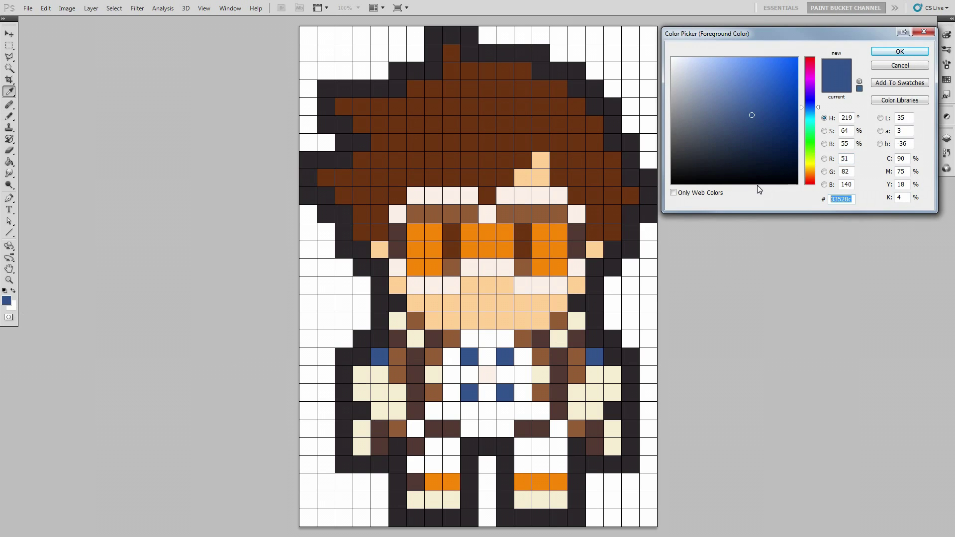
text(6efff)
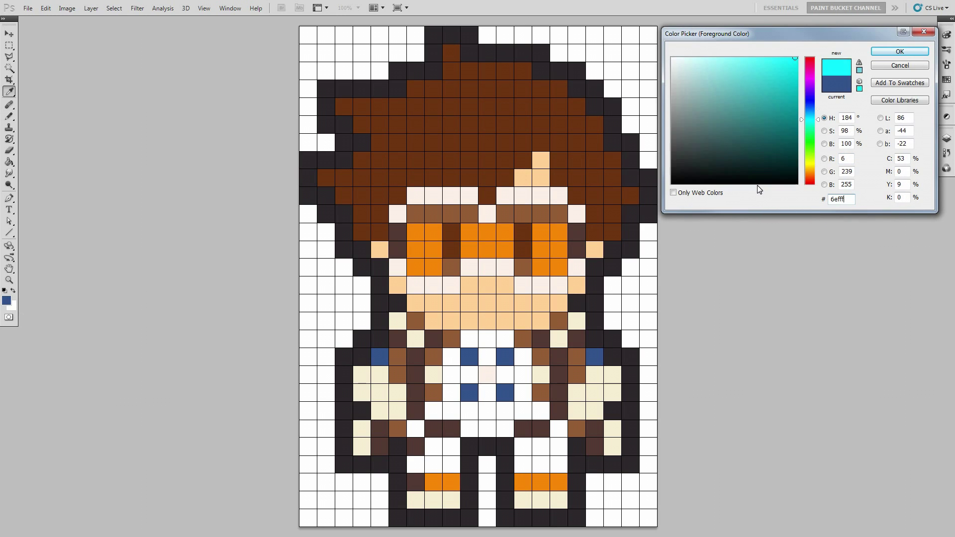
text(f)
click(899, 51)
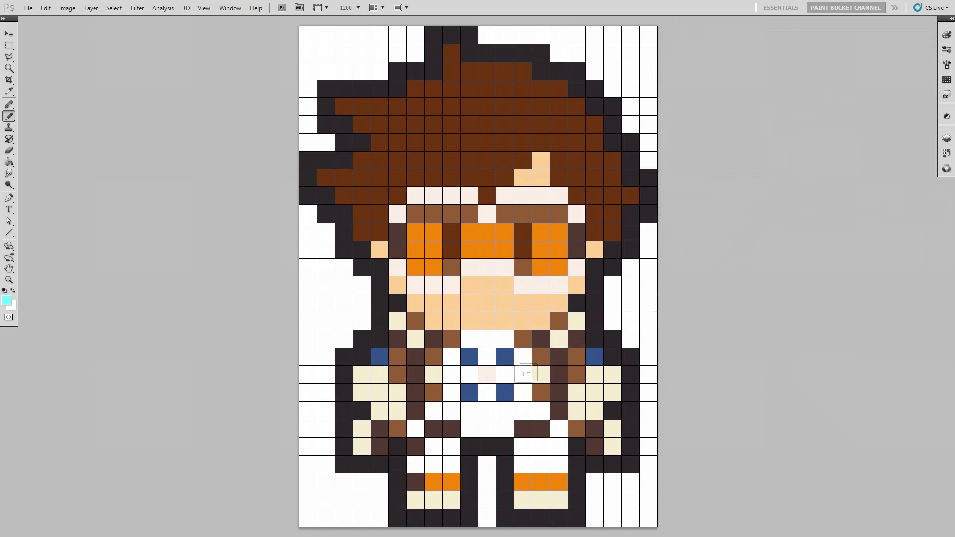
click(469, 338)
click(486, 339)
click(505, 338)
mouse_move(521, 355)
mouse_down()
mouse_move(522, 396)
mouse_move(504, 410)
mouse_move(470, 411)
mouse_move(453, 396)
mouse_move(450, 359)
mouse_up()
- Set the foreground colour to #63b4db and paint the four pixels directly beside, above and below the chest emblem's centre
click(7, 301)
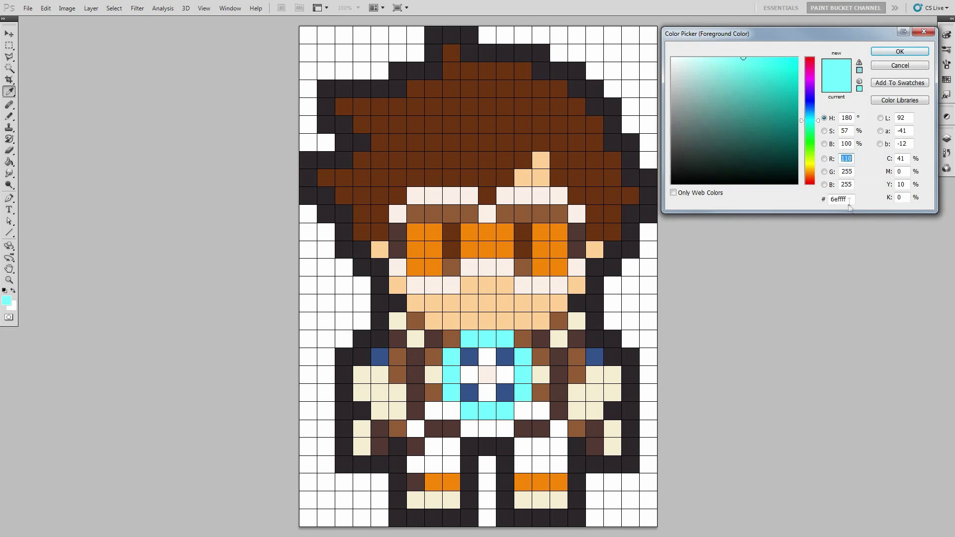
text(63b)
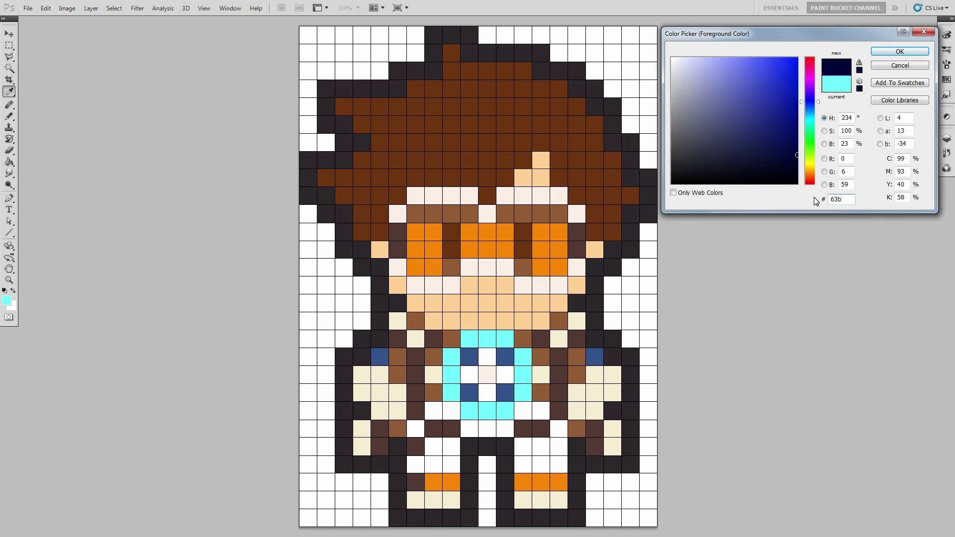
text(4d4)
click(900, 51)
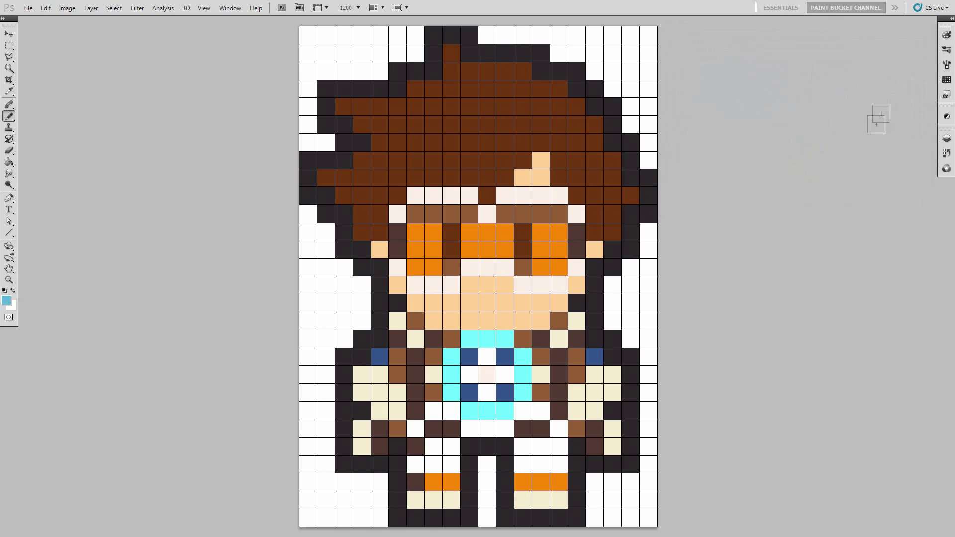
click(505, 378)
click(487, 392)
click(469, 374)
click(487, 357)
- Set the foreground colour to #ffc848 and fill the empty lower torso and waist pixels with yellow
click(6, 300)
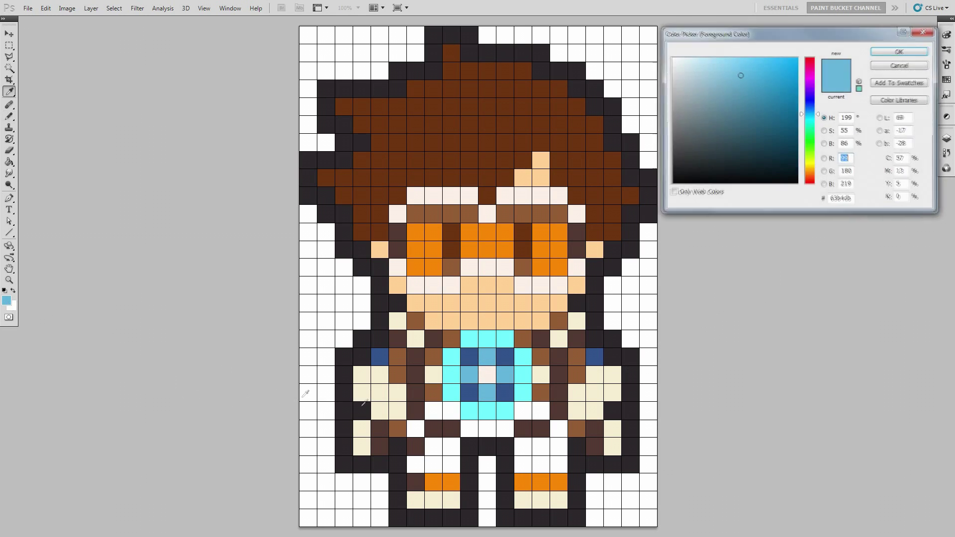
text(f)
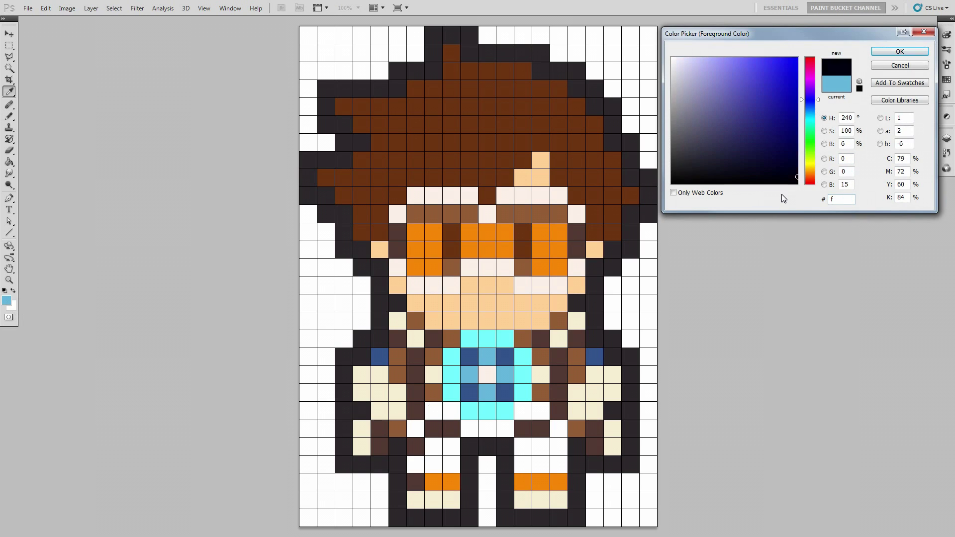
text(fc84b)
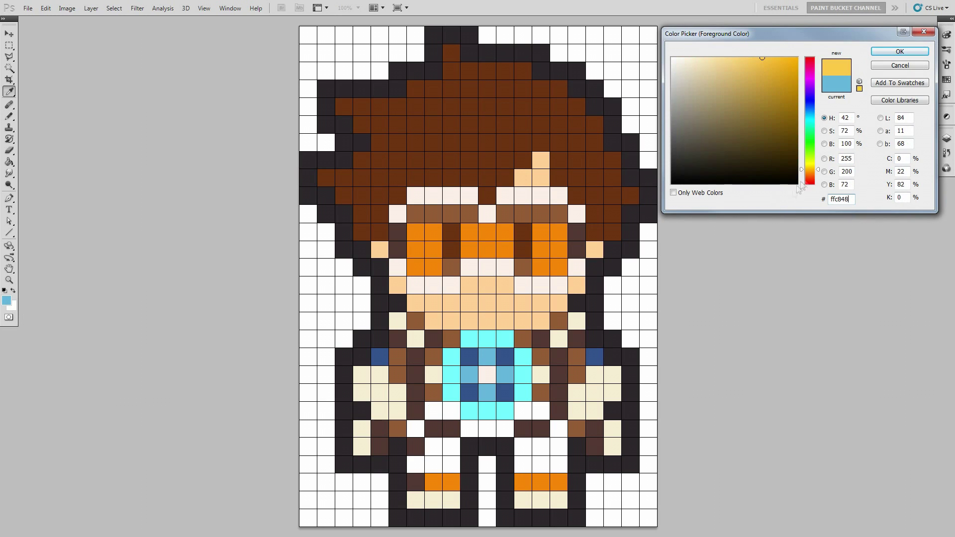
key(Return)
click(415, 428)
click(432, 411)
mouse_move(450, 411)
mouse_down()
mouse_move(468, 428)
mouse_move(504, 428)
mouse_move(520, 411)
mouse_up()
click(558, 428)
- Fill the empty pixels of both legs above the orange bands with the same yellow
mouse_move(451, 446)
mouse_down()
mouse_move(433, 448)
mouse_move(423, 467)
mouse_move(448, 467)
mouse_up()
click(523, 447)
click(523, 464)
click(541, 446)
click(540, 464)
click(558, 448)
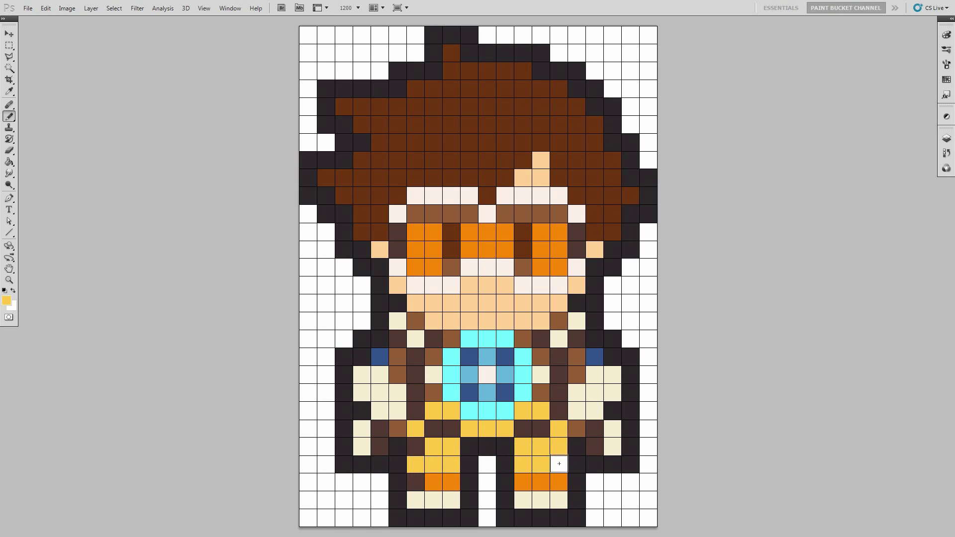
click(558, 464)
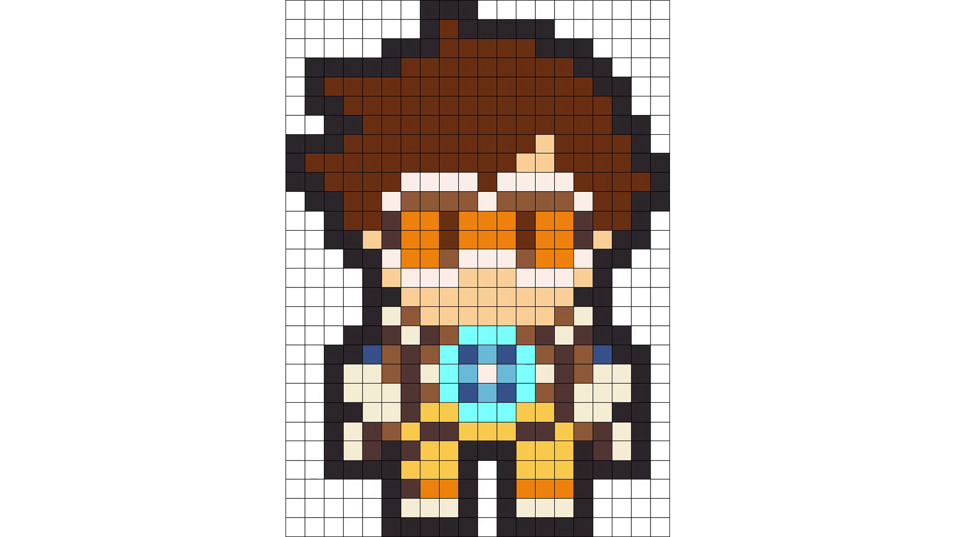